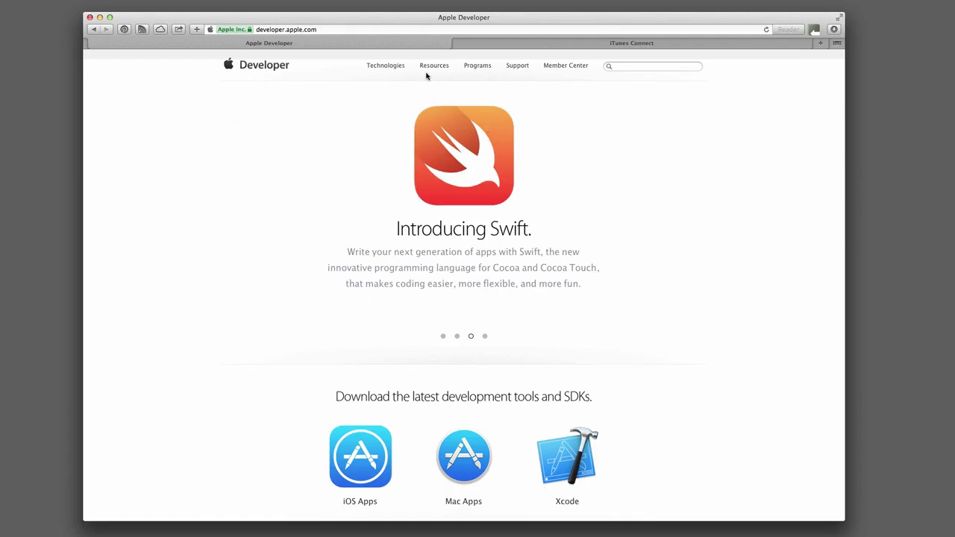
- Go from the iOS Dev Center to the Certificates, Identifiers & Profiles overview
{"action": "scroll", "coordinate": [331, 313], "scroll_direction": "down", "scroll_amount": 10}
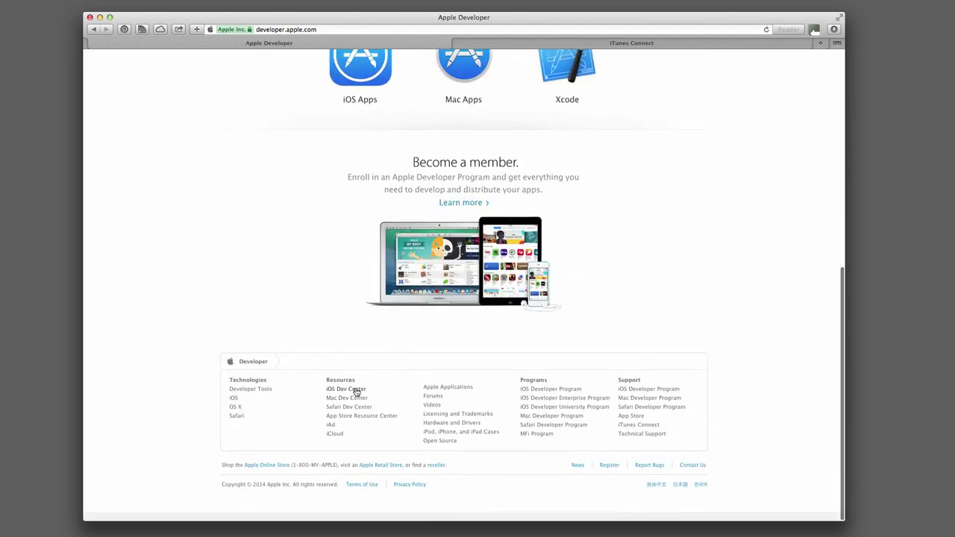
{"action": "left_click", "coordinate": [358, 390]}
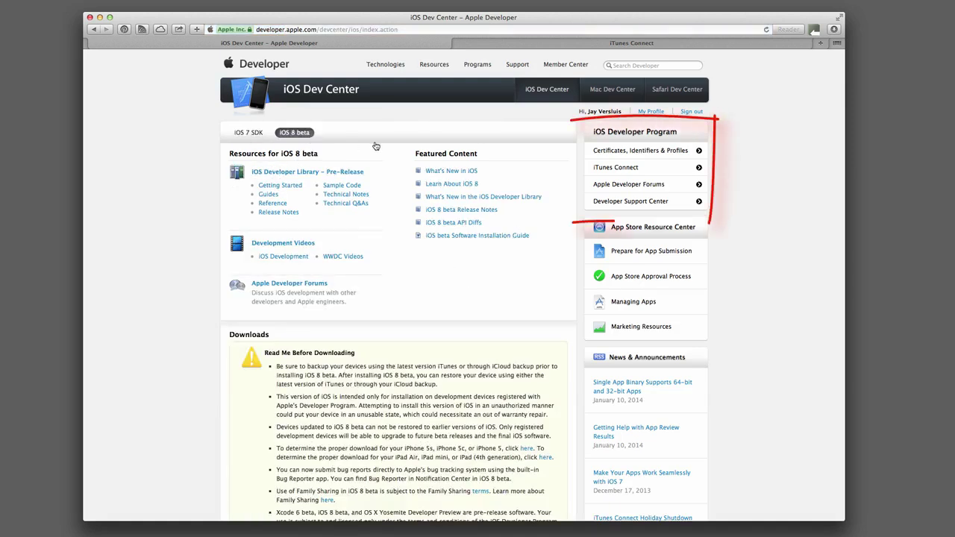
{"action": "left_click", "coordinate": [675, 151]}
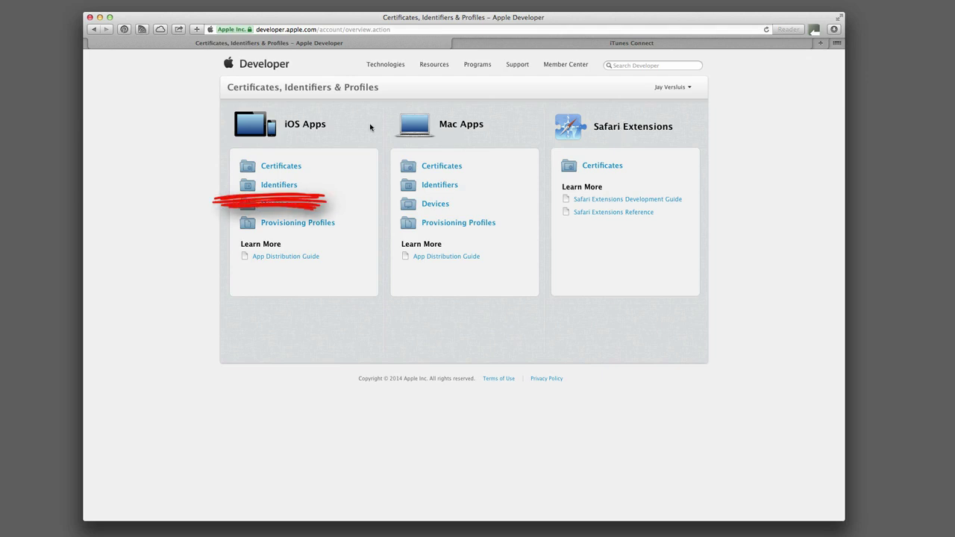
- Open Identifiers under iOS Apps and scroll through the 21 App IDs
{"action": "left_click", "coordinate": [290, 185]}
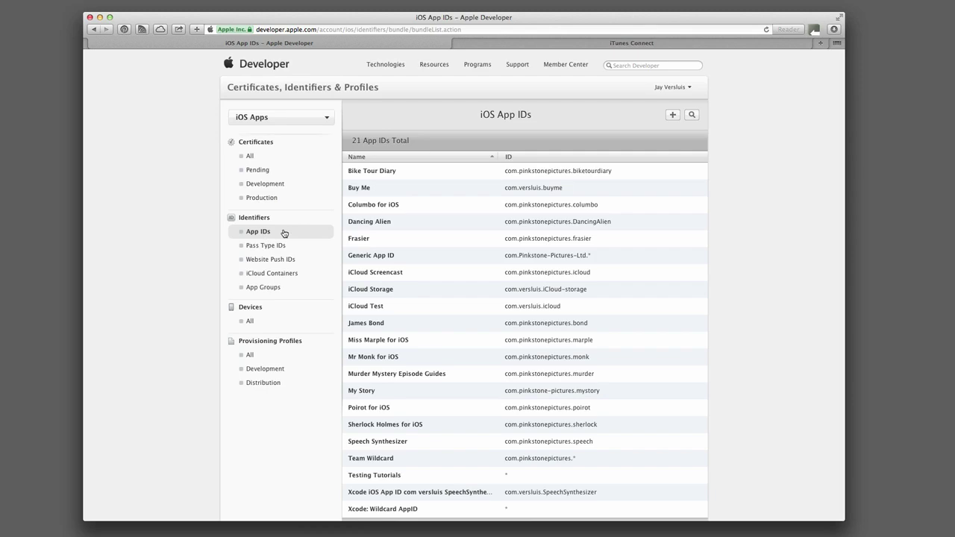
{"action": "scroll", "coordinate": [463, 286], "scroll_direction": "down", "scroll_amount": 2}
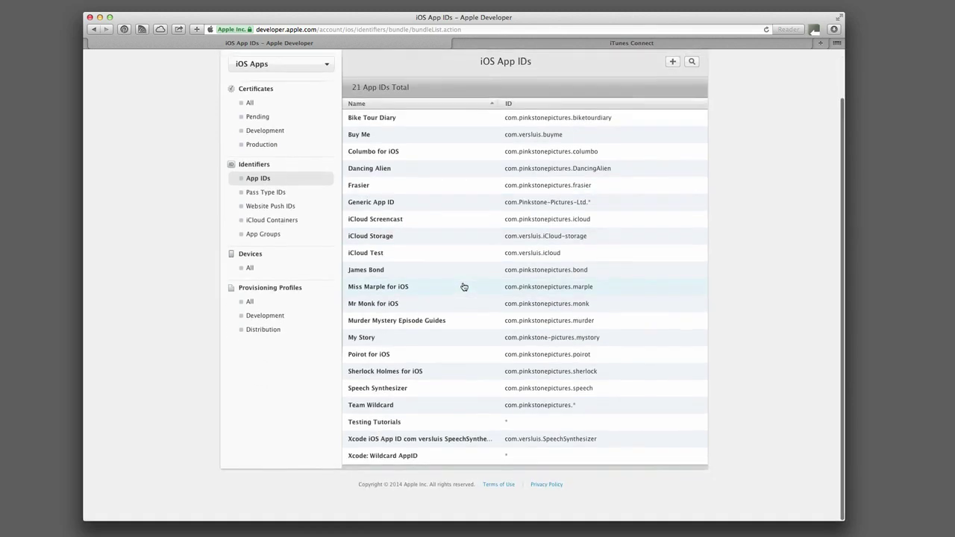
{"action": "scroll", "coordinate": [463, 287], "scroll_direction": "up", "scroll_amount": 2}
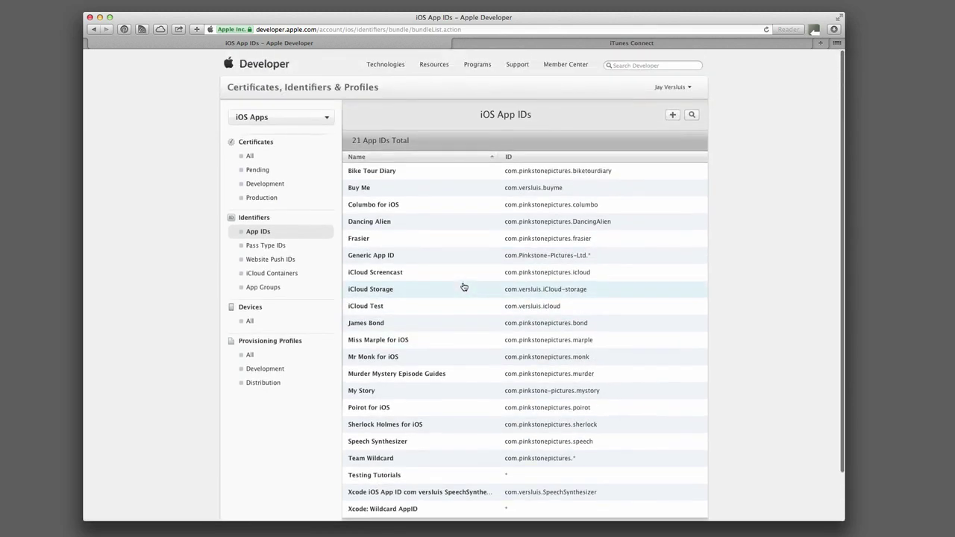
- Expand the Buy Me App ID to review its Game Center and In-App Purchase services
{"action": "left_click", "coordinate": [381, 192]}
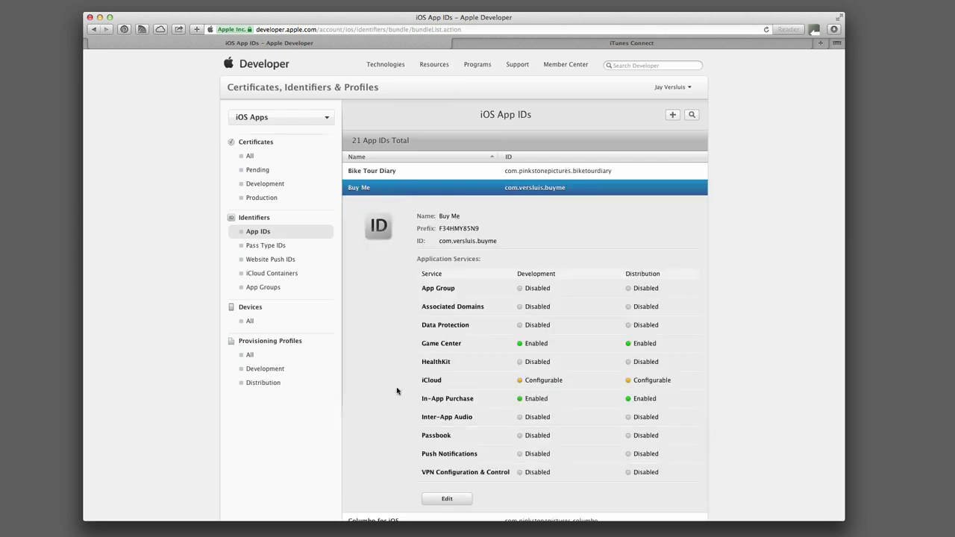
{"action": "scroll", "coordinate": [396, 389], "scroll_direction": "down", "scroll_amount": 2}
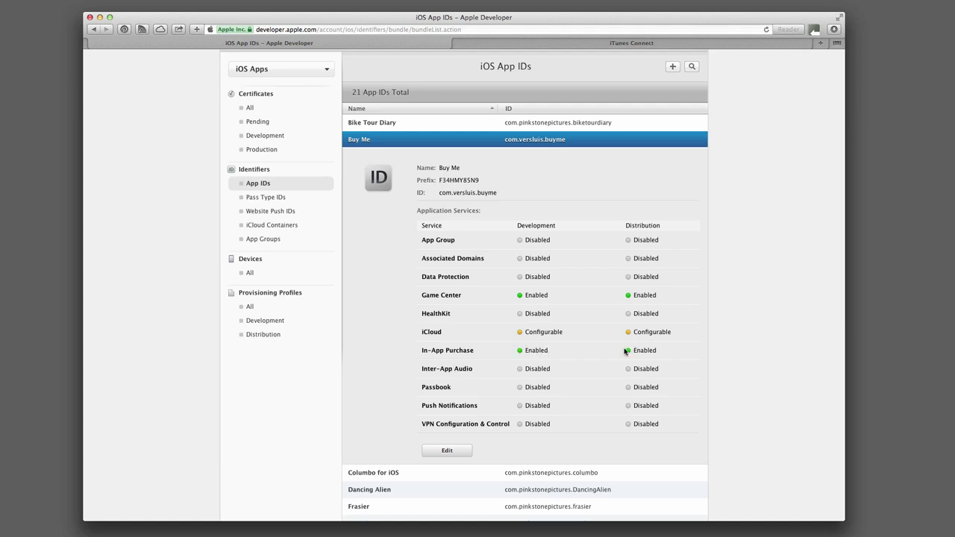
{"action": "scroll", "coordinate": [625, 350], "scroll_direction": "up", "scroll_amount": 2}
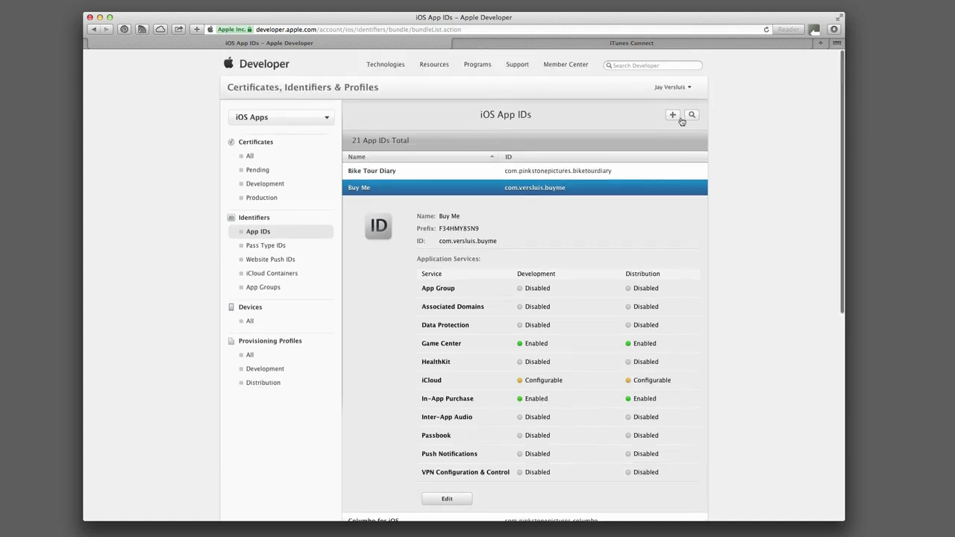
- Start registering a new iOS App ID and scroll through the form
{"action": "left_click", "coordinate": [673, 117]}
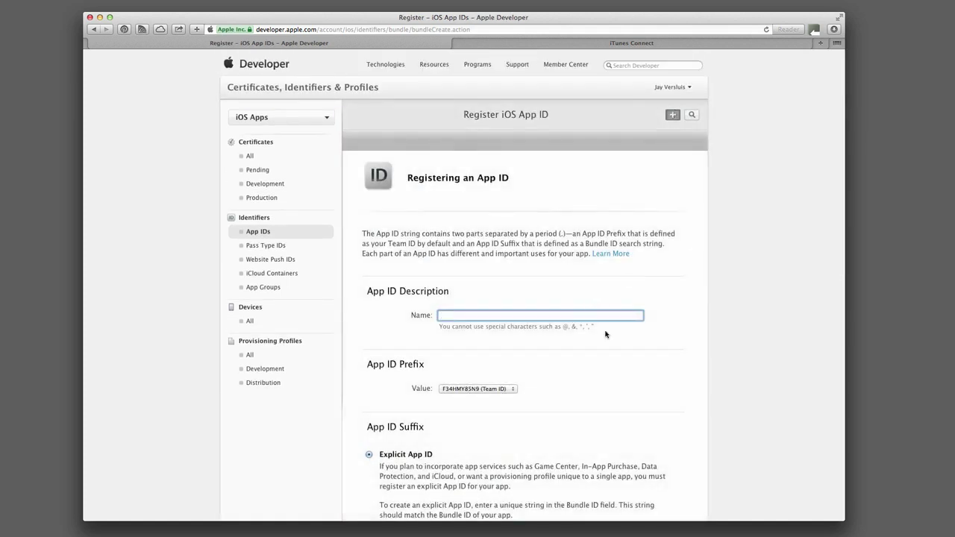
{"action": "scroll", "coordinate": [664, 384], "scroll_direction": "down", "scroll_amount": 2}
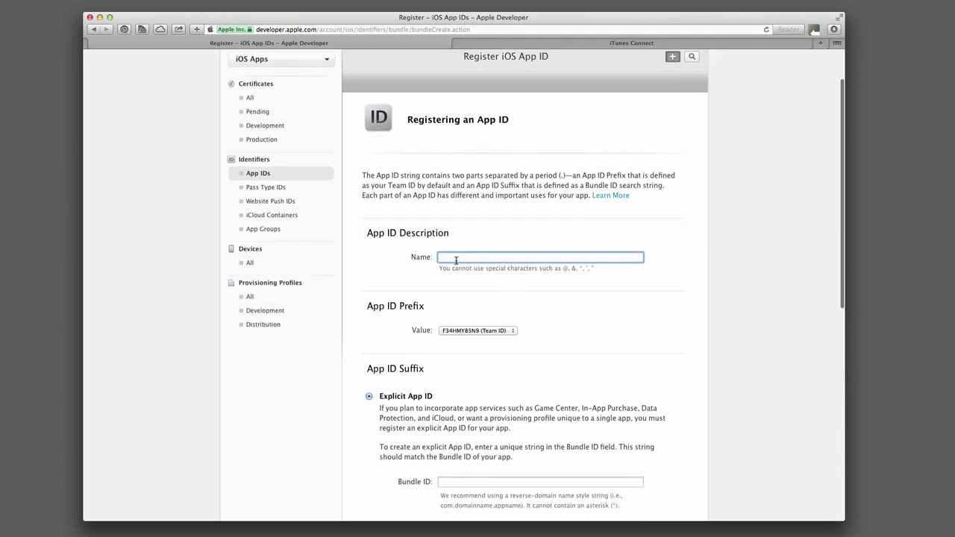
{"action": "scroll", "coordinate": [593, 328], "scroll_direction": "down", "scroll_amount": 2}
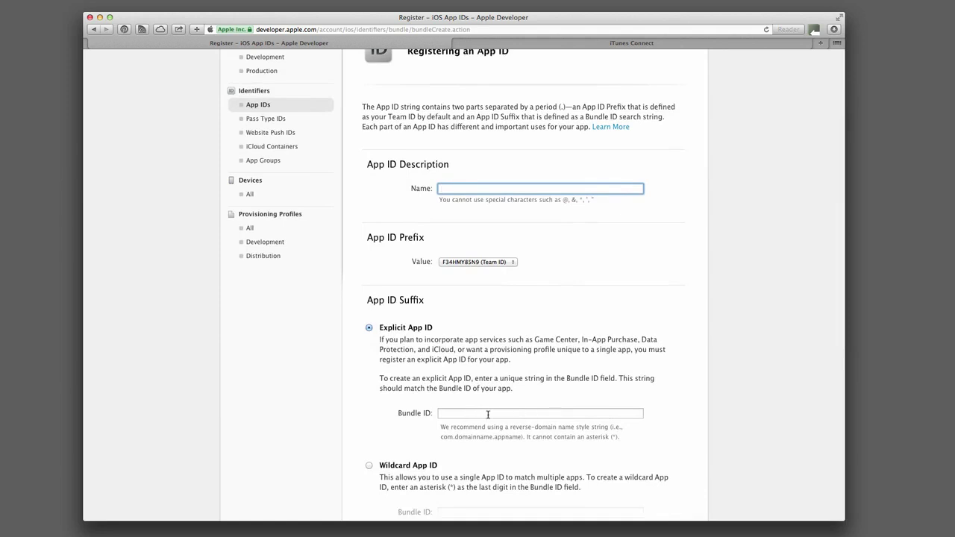
- Type the example bundle ID com.youdomain.yo, select it, and review the App Services options
{"action": "left_click", "coordinate": [535, 415]}
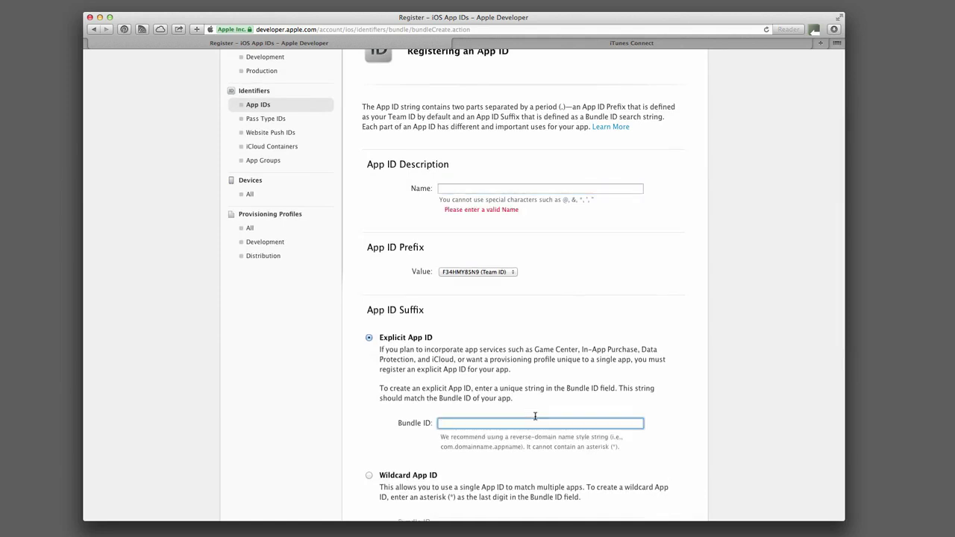
{"action": "type", "text": "com.youdomain.yourapp"}
{"action": "left_click_drag", "start_coordinate": [514, 425], "coordinate": [410, 424]}
{"action": "key", "text": "super+c"}
{"action": "scroll", "coordinate": [321, 445], "scroll_direction": "down", "scroll_amount": 1}
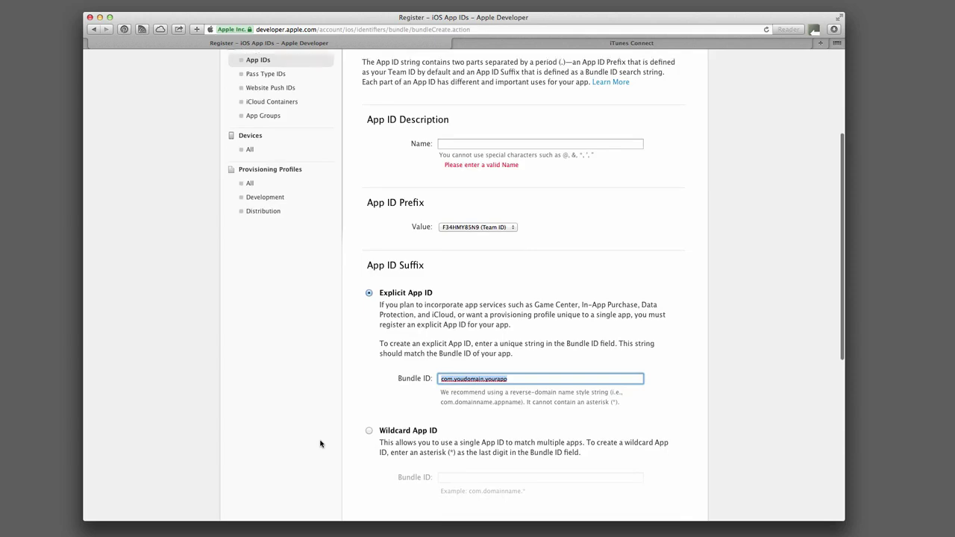
{"action": "scroll", "coordinate": [320, 444], "scroll_direction": "up", "scroll_amount": 2}
{"action": "scroll", "coordinate": [321, 445], "scroll_direction": "down", "scroll_amount": 10}
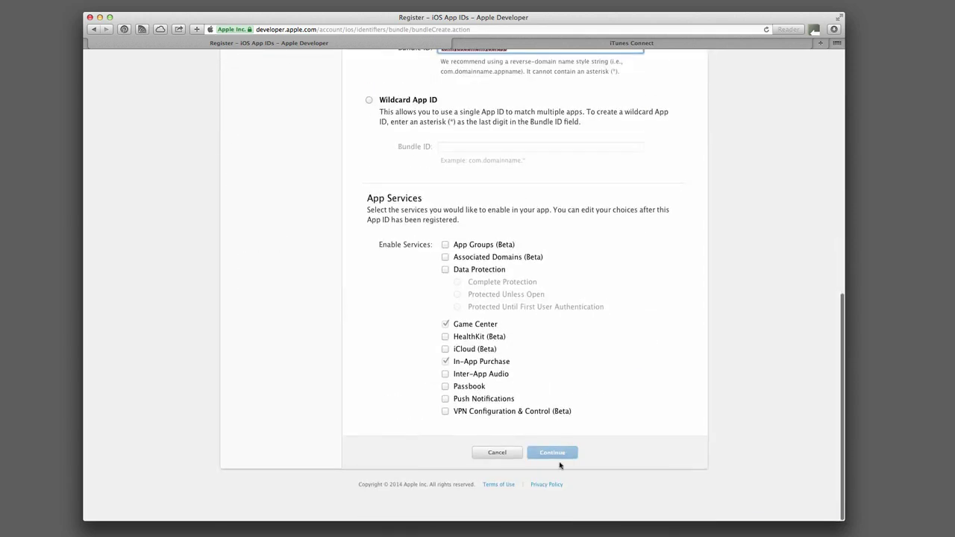
{"action": "scroll", "coordinate": [728, 330], "scroll_direction": "up", "scroll_amount": 10}
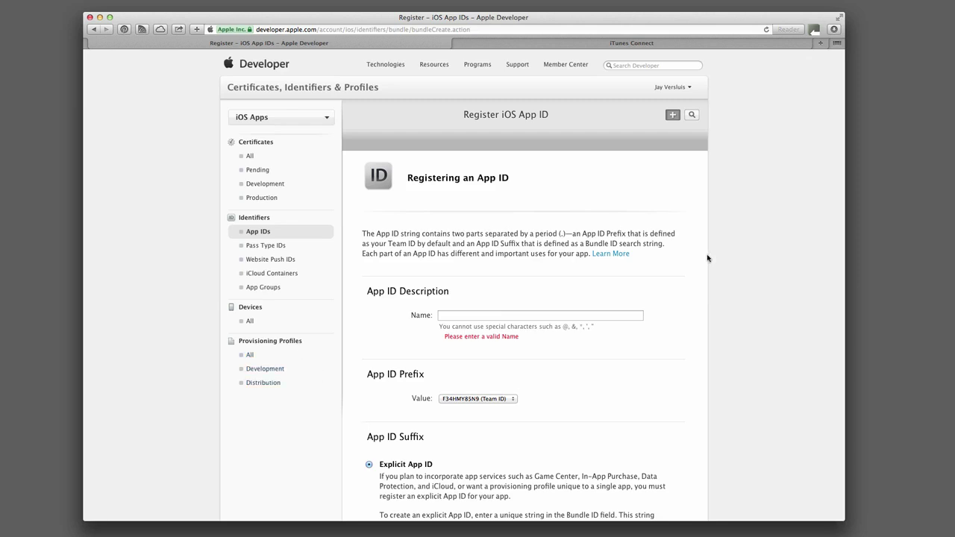
- Sign in to iTunes Connect with the account password and list all 13 apps
{"action": "left_click", "coordinate": [694, 44]}
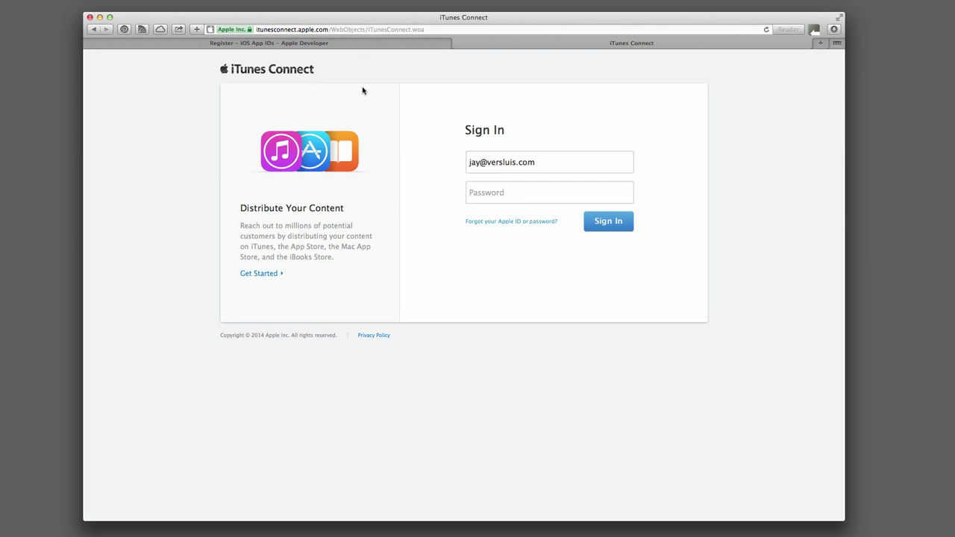
{"action": "left_click", "coordinate": [518, 193]}
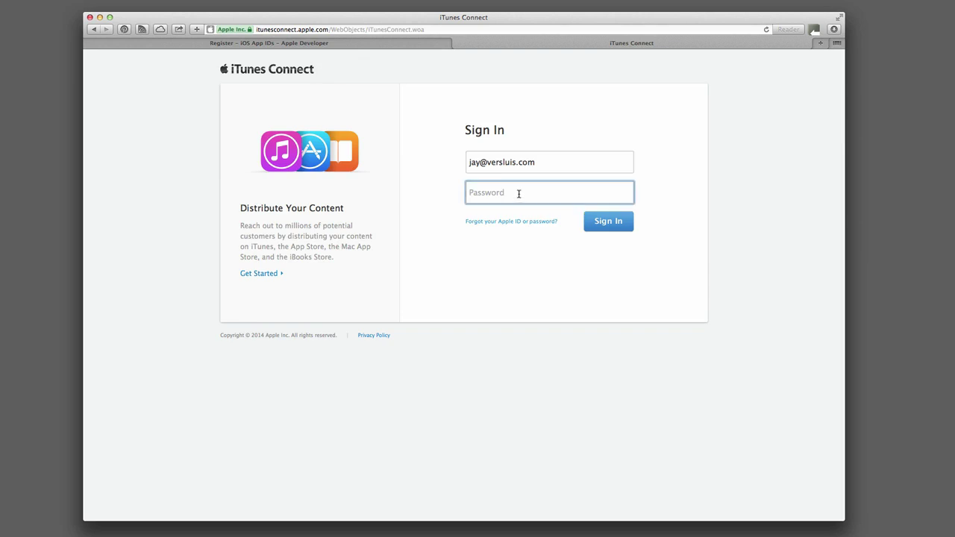
{"action": "type", "text": "••••••••••••"}
{"action": "key", "text": "Return"}
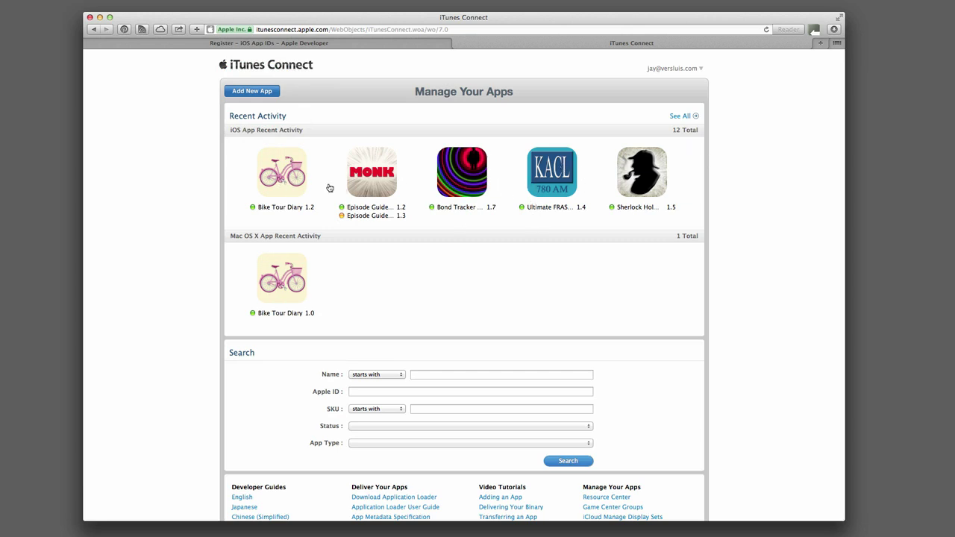
{"action": "left_click", "coordinate": [678, 117]}
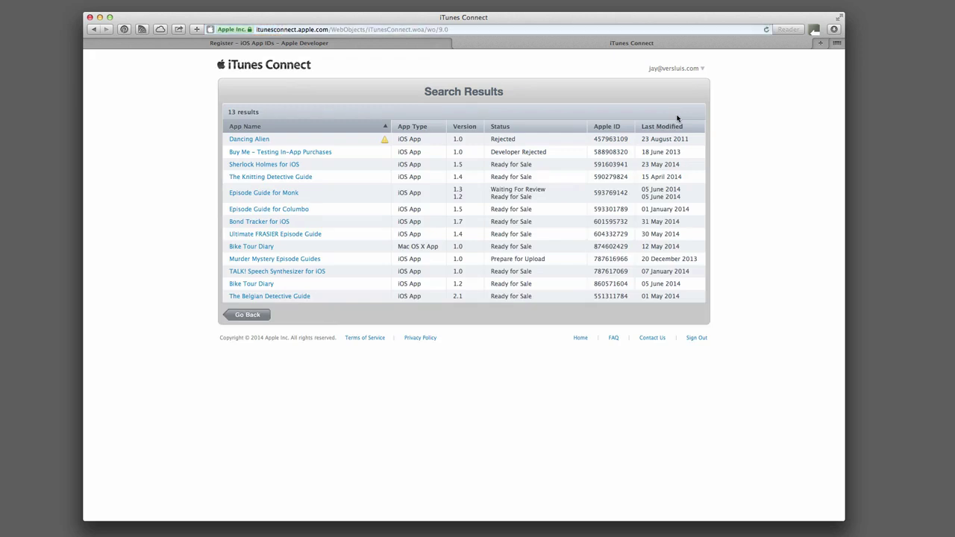
- Open Buy Me - Testing In-App Purchases and scroll through its 1.0 version page
{"action": "left_click", "coordinate": [324, 155]}
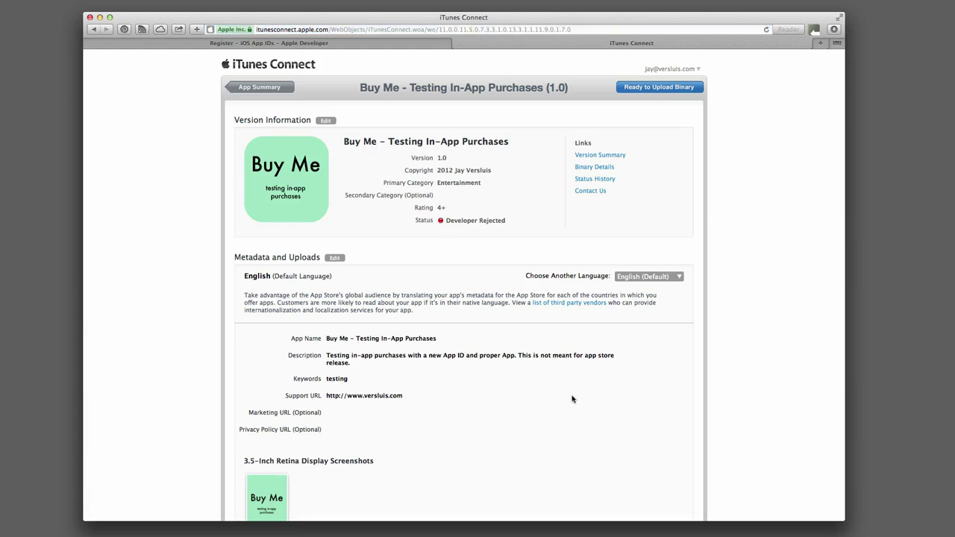
{"action": "scroll", "coordinate": [572, 399], "scroll_direction": "down", "scroll_amount": 1}
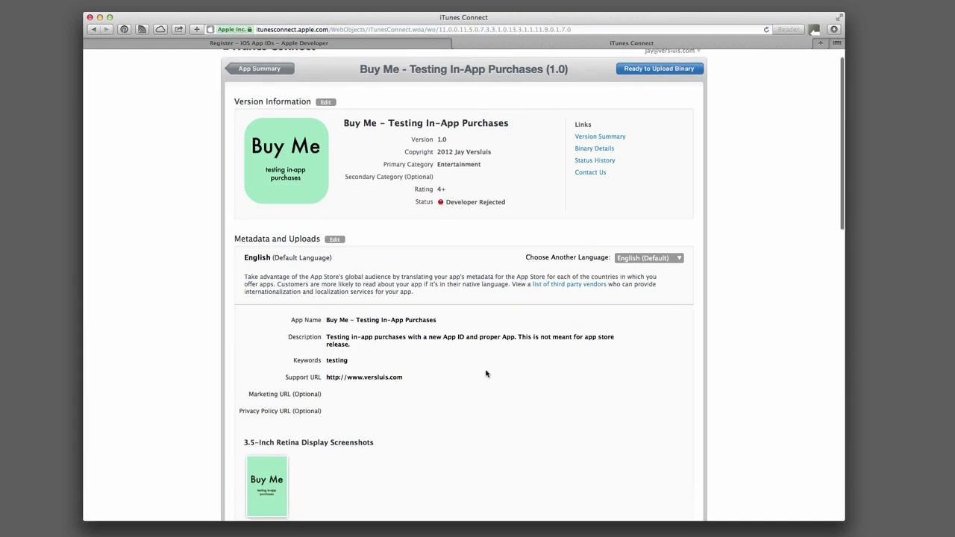
{"action": "scroll", "coordinate": [486, 373], "scroll_direction": "down", "scroll_amount": 5}
{"action": "scroll", "coordinate": [486, 373], "scroll_direction": "up", "scroll_amount": 4}
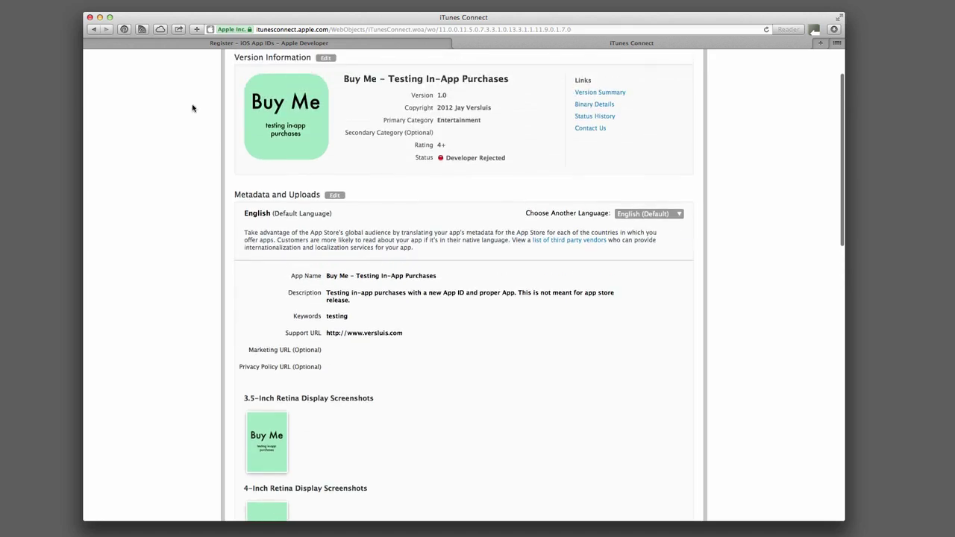
{"action": "scroll", "coordinate": [430, 377], "scroll_direction": "down", "scroll_amount": 7}
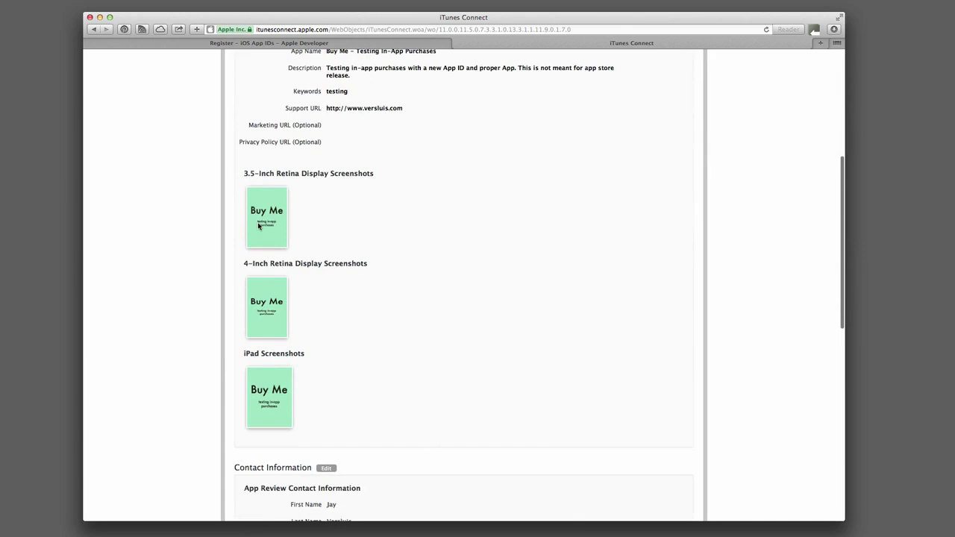
{"action": "scroll", "coordinate": [463, 411], "scroll_direction": "up", "scroll_amount": 8}
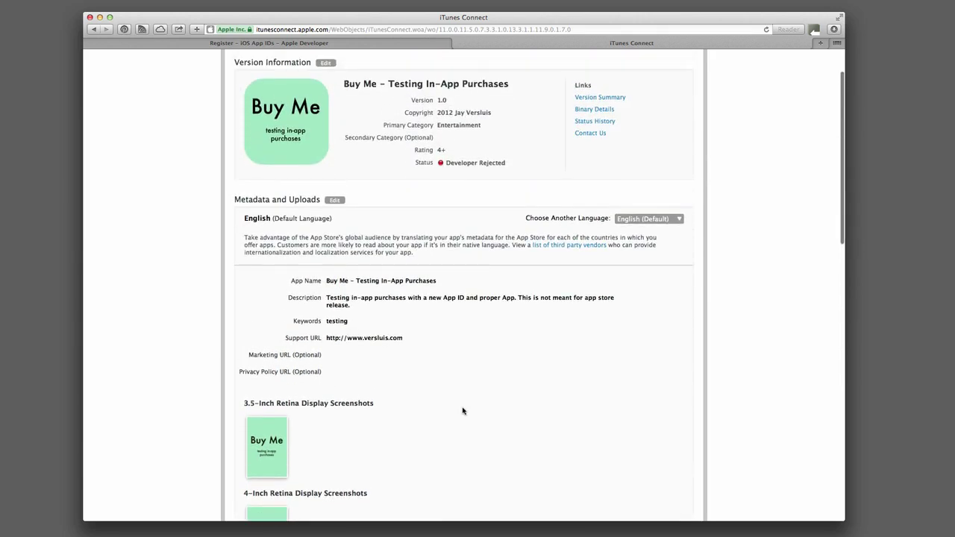
{"action": "scroll", "coordinate": [463, 411], "scroll_direction": "up", "scroll_amount": 2}
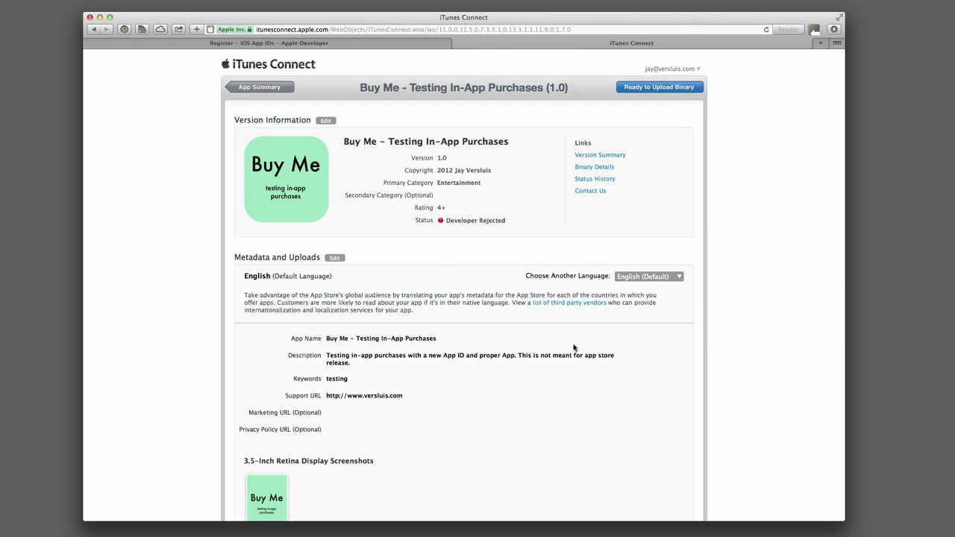
- Go to the app summary and open Manage In-App Purchases
{"action": "left_click", "coordinate": [267, 90]}
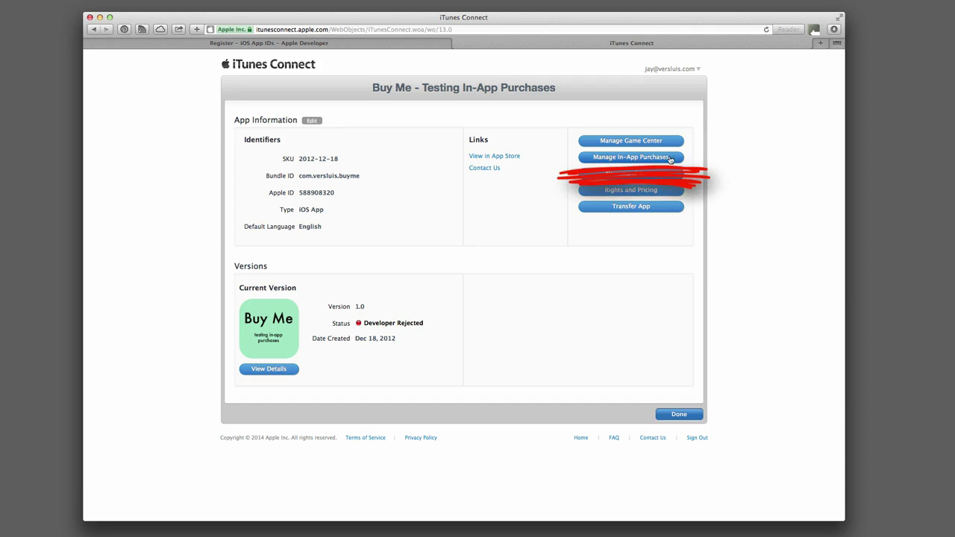
{"action": "left_click", "coordinate": [674, 159]}
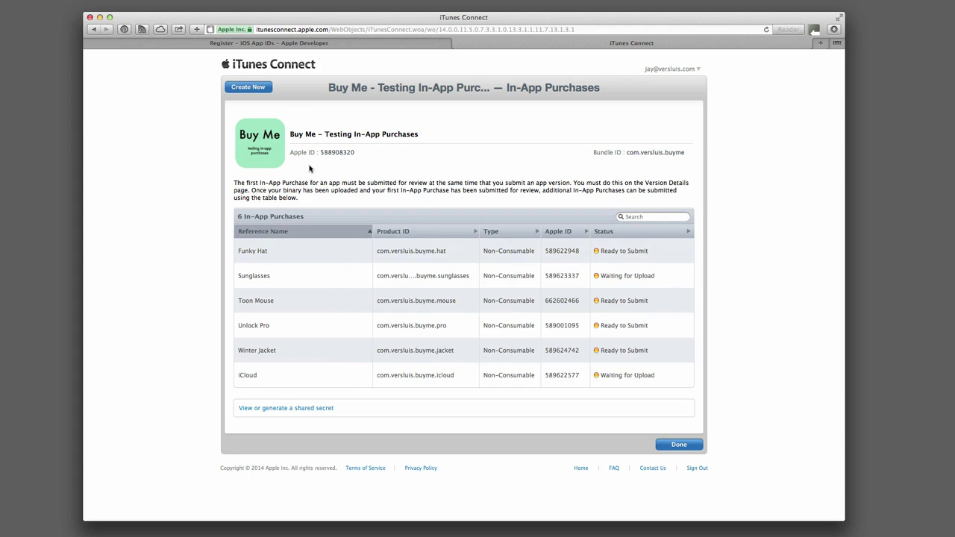
- Create a new in-app purchase and pick the Non-Consumable type
{"action": "left_click", "coordinate": [255, 89]}
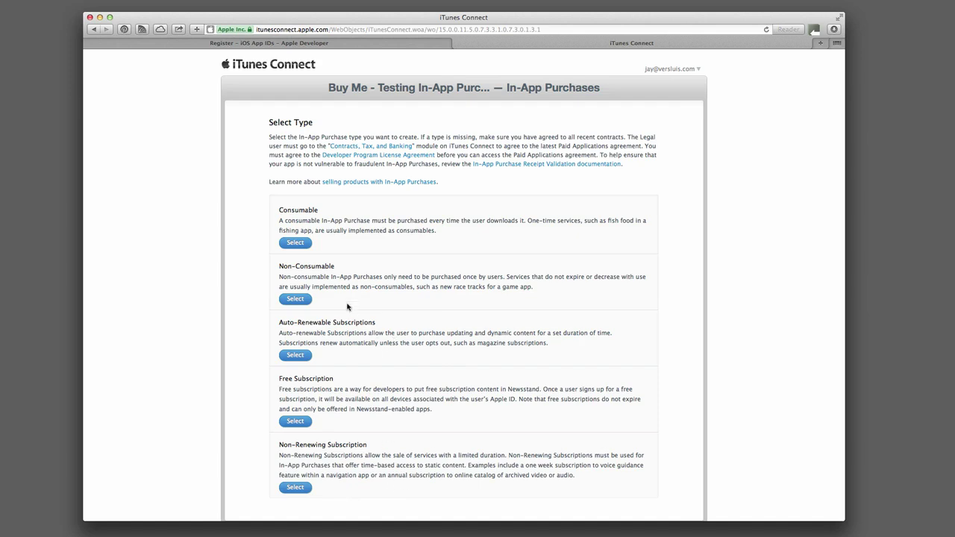
{"action": "left_click", "coordinate": [298, 302]}
- Enter the reference name 'Screencast Test' for the non-consumable purchase and view its help
{"action": "left_click", "coordinate": [301, 301]}
{"action": "left_click", "coordinate": [512, 185]}
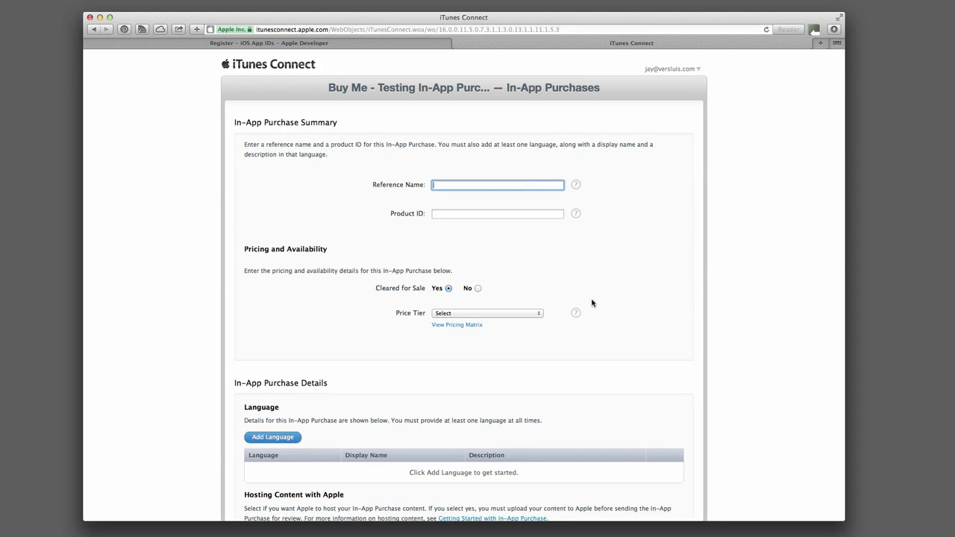
{"action": "type", "text": "Screencast Test"}
{"action": "left_click", "coordinate": [576, 187]}
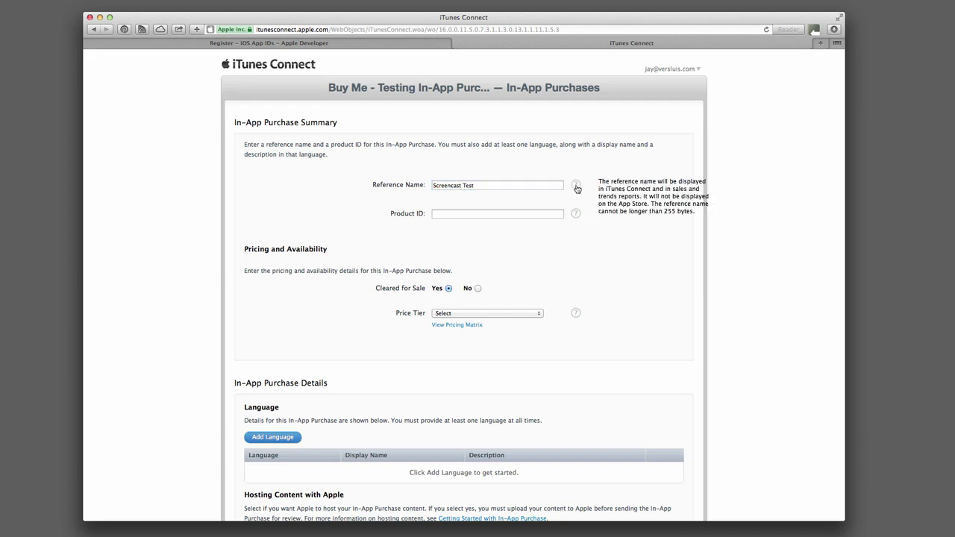
{"action": "left_click", "coordinate": [516, 213]}
- Replace the sample product ID with com.versluis.buyme.screencast
{"action": "key", "text": "super+v"}
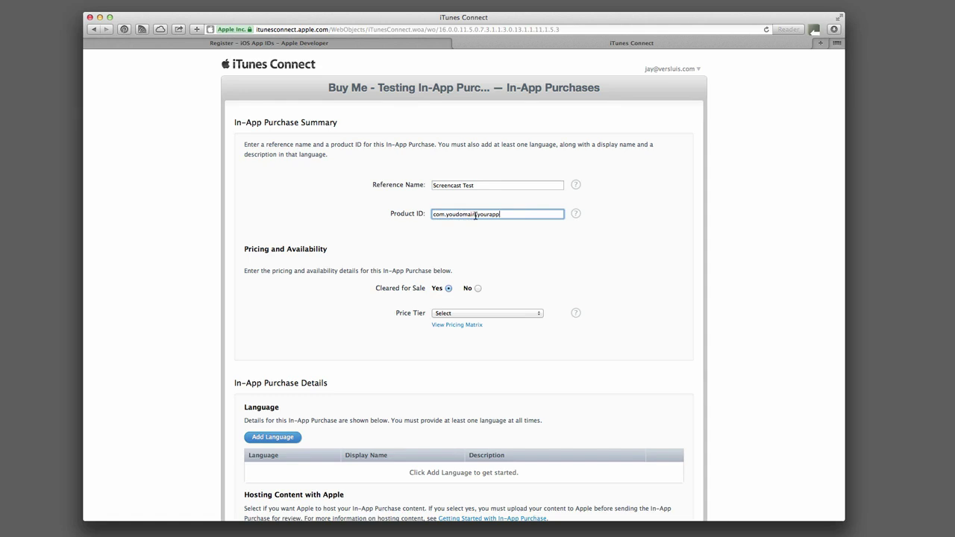
{"action": "type", "text": ".youinapp"}
{"action": "left_click_drag", "start_coordinate": [433, 214], "coordinate": [503, 217]}
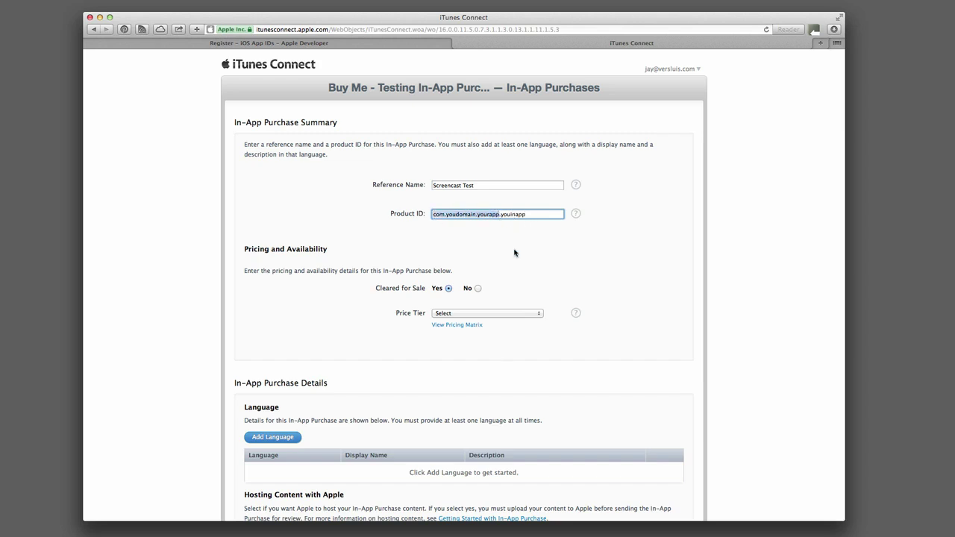
{"action": "left_click", "coordinate": [529, 214]}
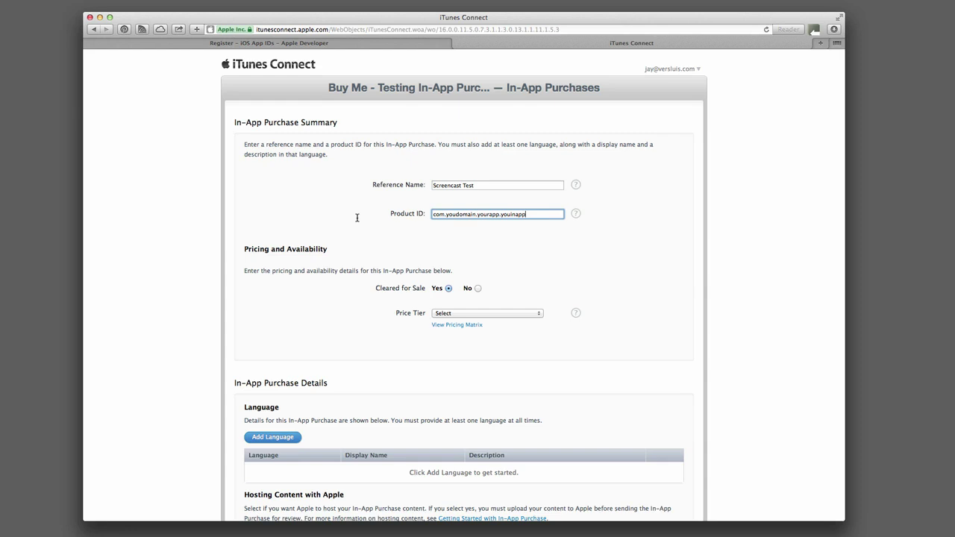
{"action": "key", "text": "super+a"}
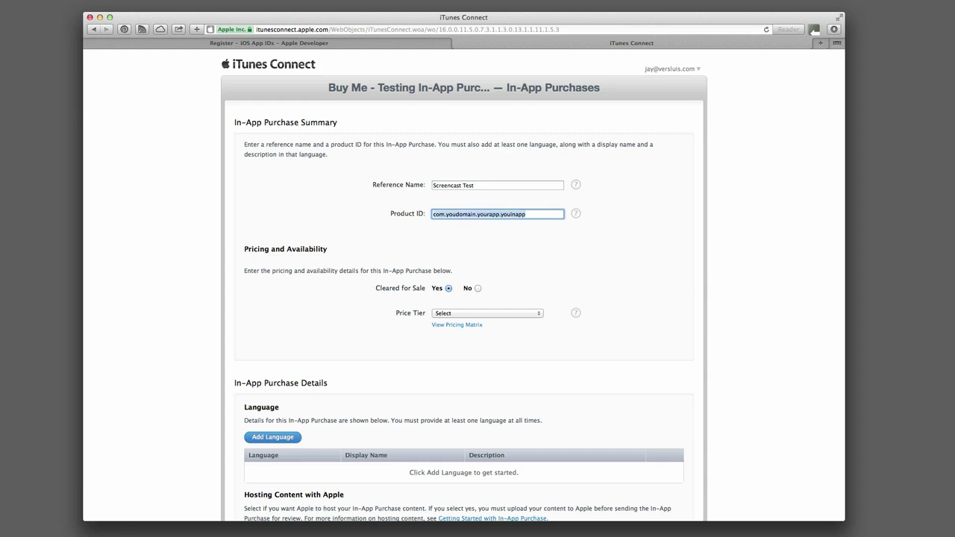
{"action": "type", "text": "com"}
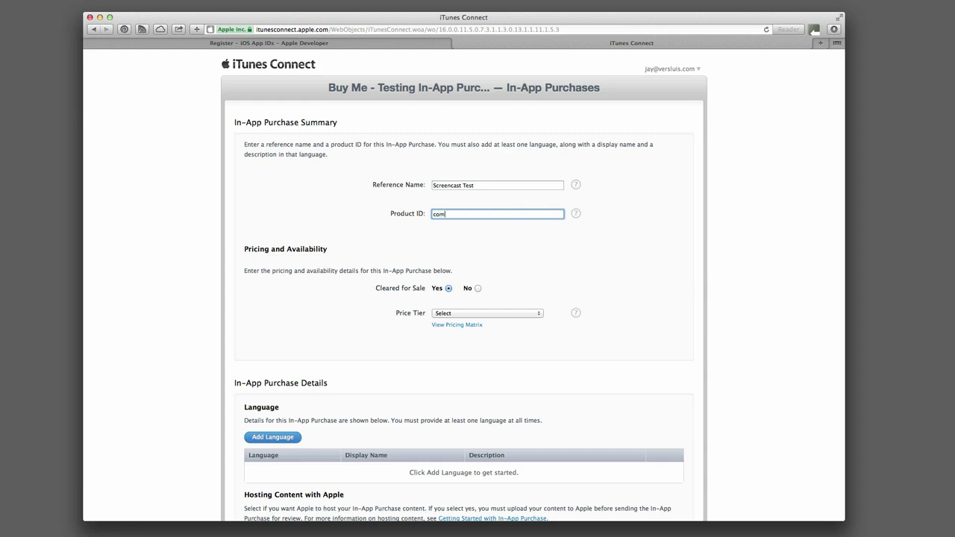
{"action": "type", "text": ".versluis.buyme.screencast"}
{"action": "key", "text": "super+a"}
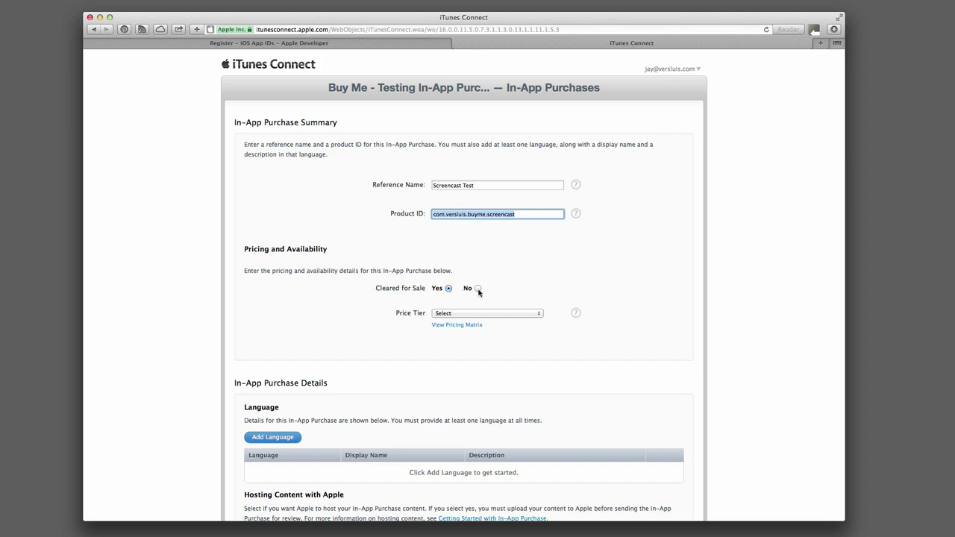
{"action": "left_click", "coordinate": [536, 313]}
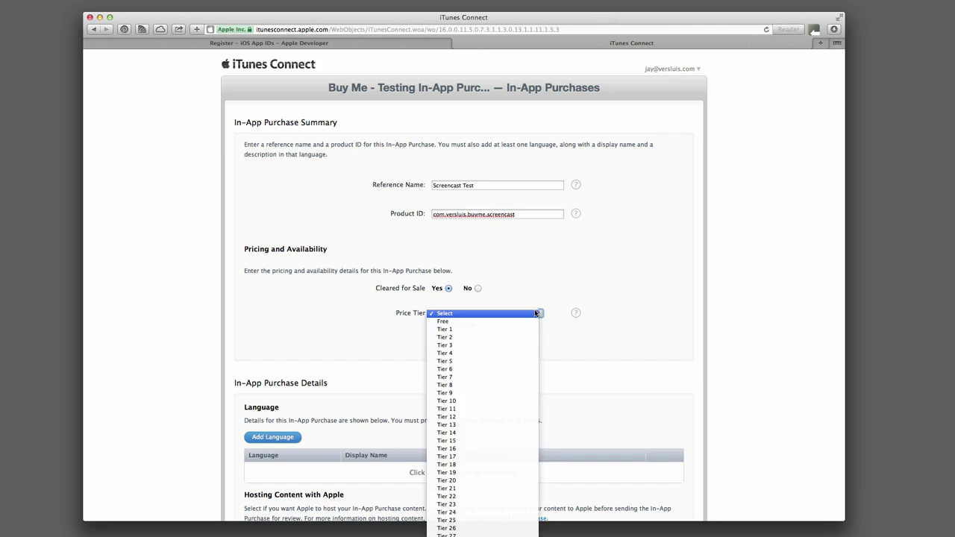
- Browse the Price Tier dropdown options, close it, then reopen the tier list
{"action": "scroll", "coordinate": [530, 464], "scroll_direction": "down", "scroll_amount": 5}
{"action": "left_click", "coordinate": [530, 464]}
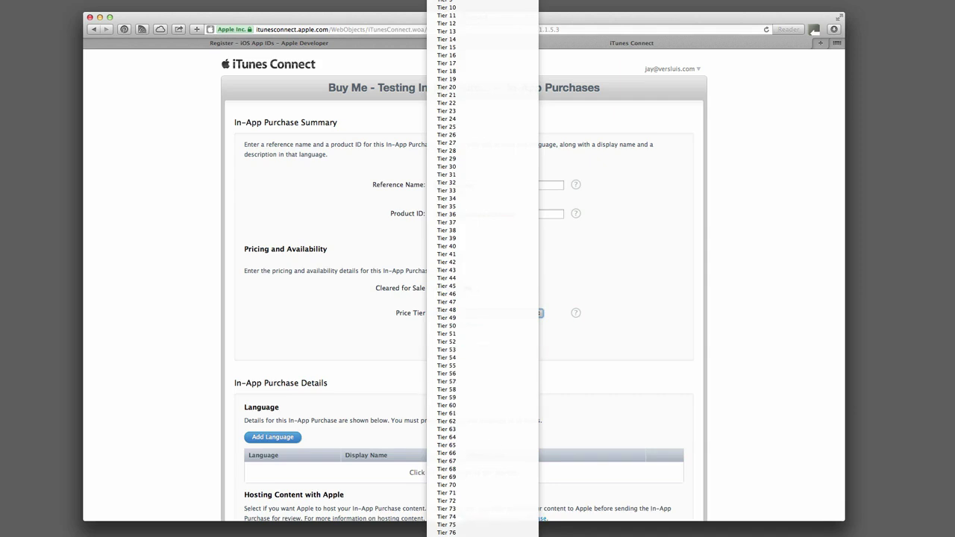
{"action": "scroll", "coordinate": [479, 348], "scroll_direction": "up", "scroll_amount": 2}
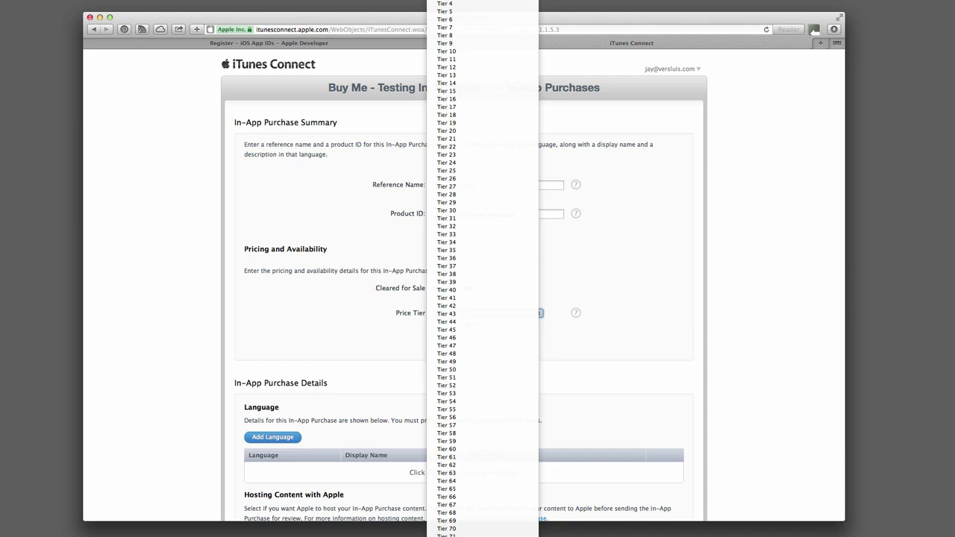
{"action": "key", "text": "Escape"}
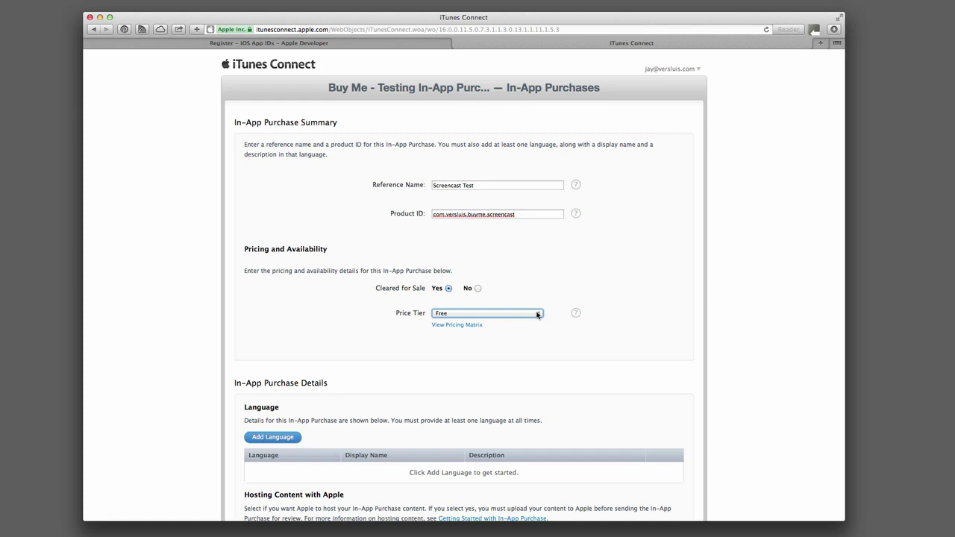
{"action": "left_click", "coordinate": [537, 315]}
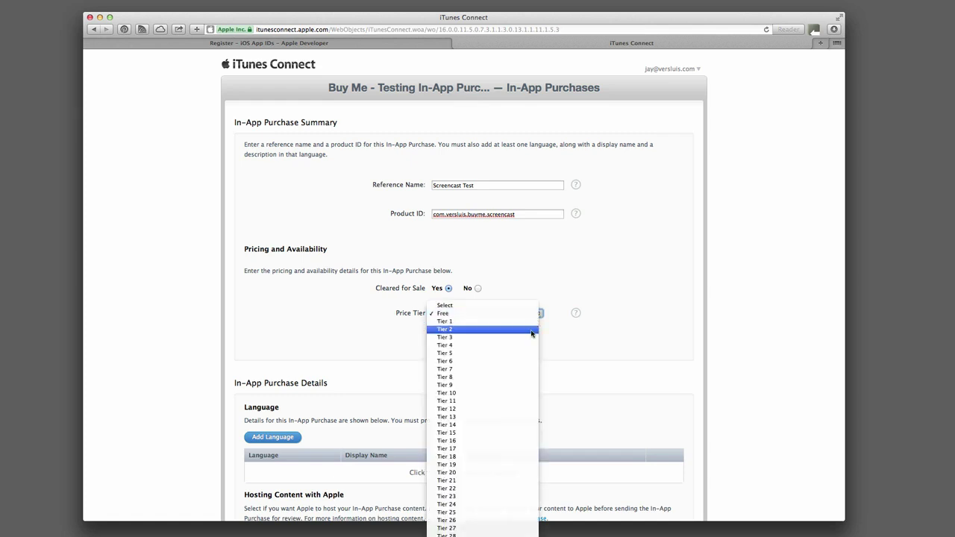
- Choose Tier 2 (US$1.99), review its country price table, then begin adding a language
{"action": "left_click", "coordinate": [532, 330]}
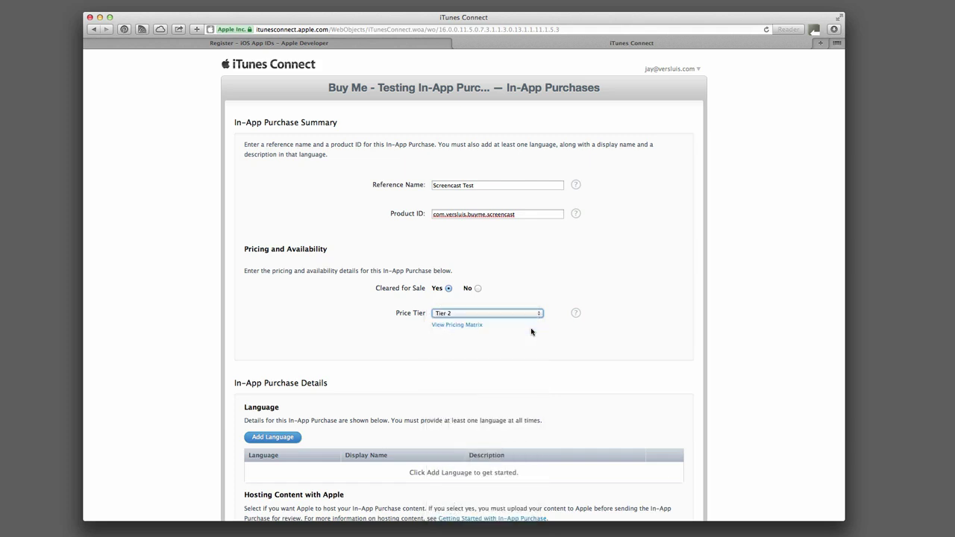
{"action": "scroll", "coordinate": [612, 380], "scroll_direction": "down", "scroll_amount": 3}
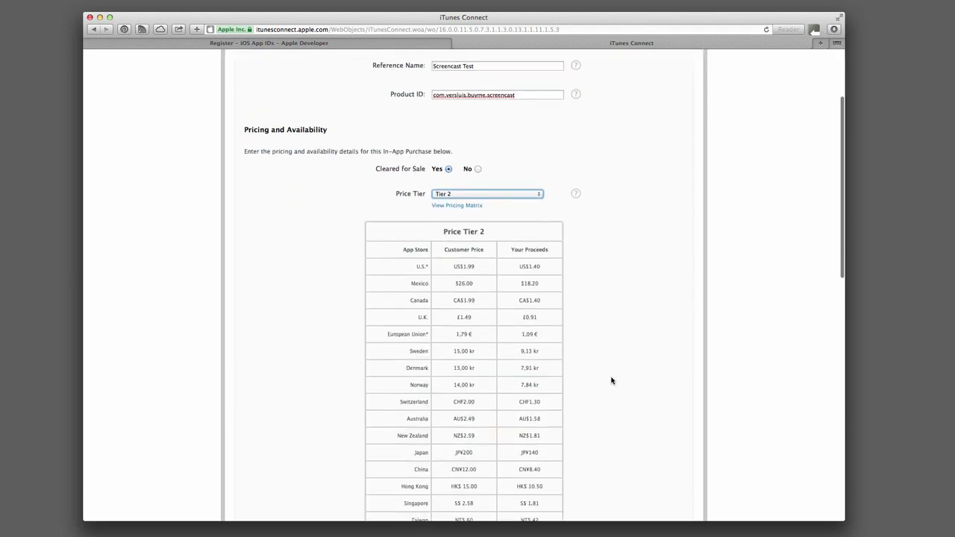
{"action": "scroll", "coordinate": [612, 380], "scroll_direction": "down", "scroll_amount": 3}
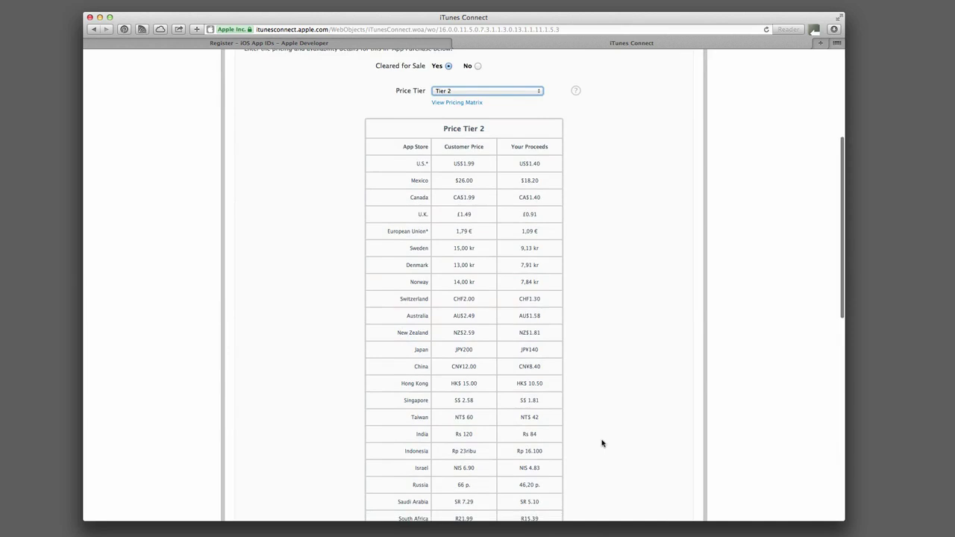
{"action": "scroll", "coordinate": [535, 364], "scroll_direction": "down", "scroll_amount": 1}
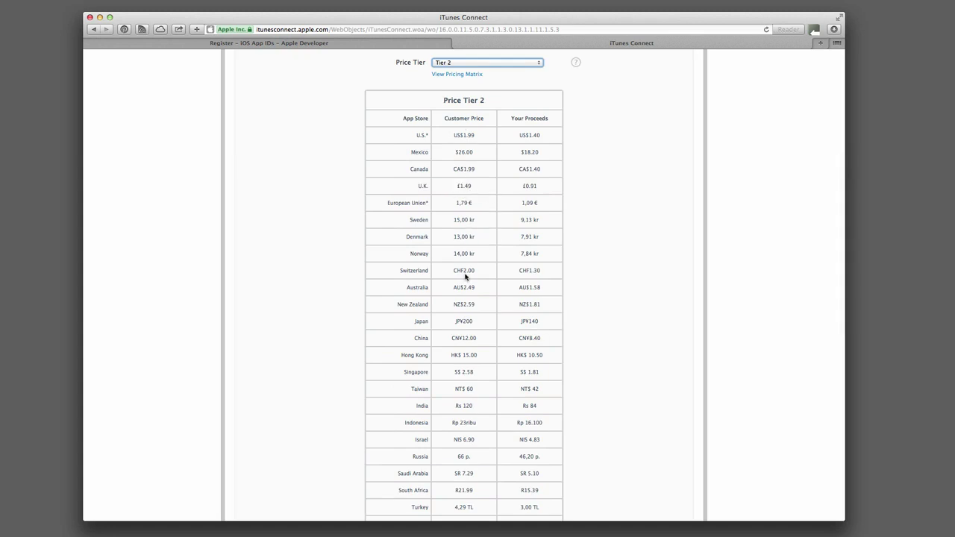
{"action": "scroll", "coordinate": [474, 391], "scroll_direction": "down", "scroll_amount": 5}
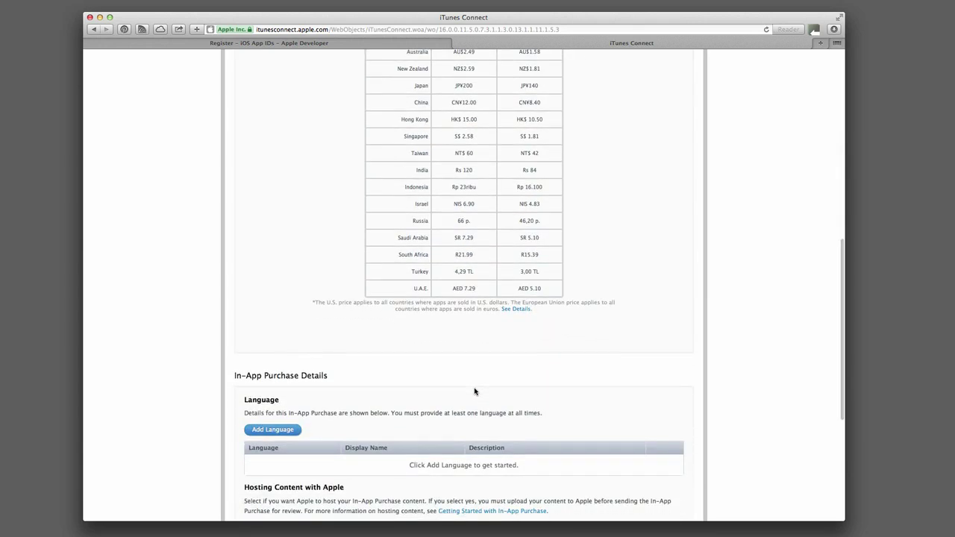
{"action": "scroll", "coordinate": [474, 391], "scroll_direction": "down", "scroll_amount": 4}
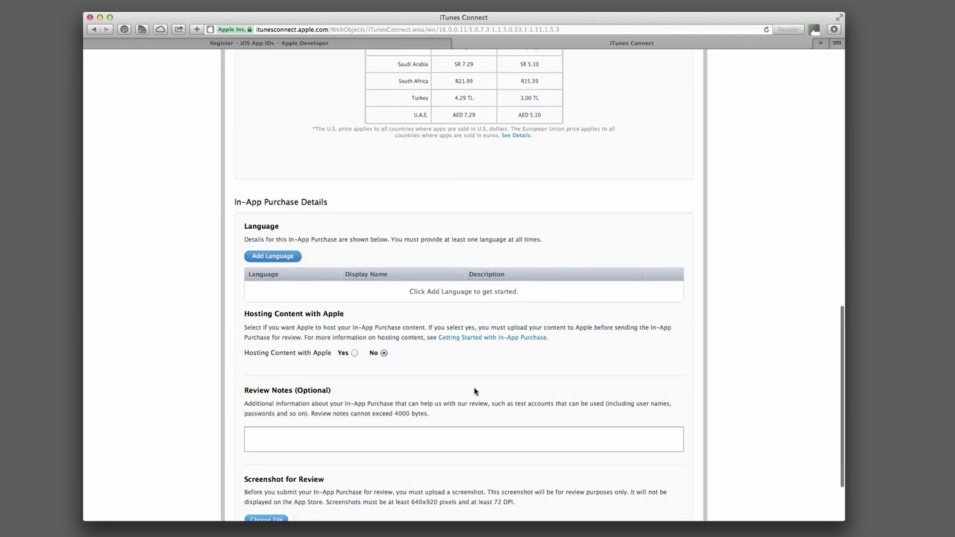
{"action": "scroll", "coordinate": [474, 391], "scroll_direction": "down", "scroll_amount": 1}
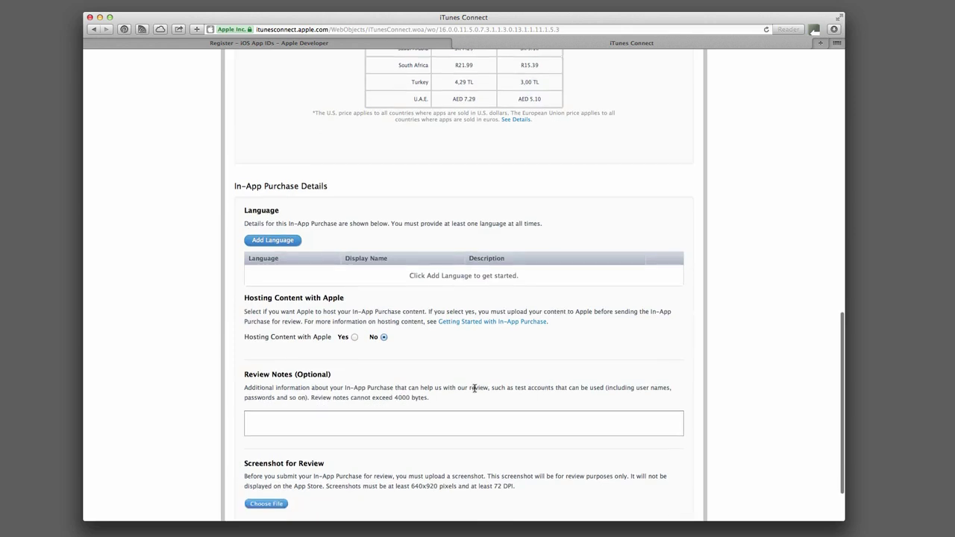
{"action": "left_click", "coordinate": [281, 237]}
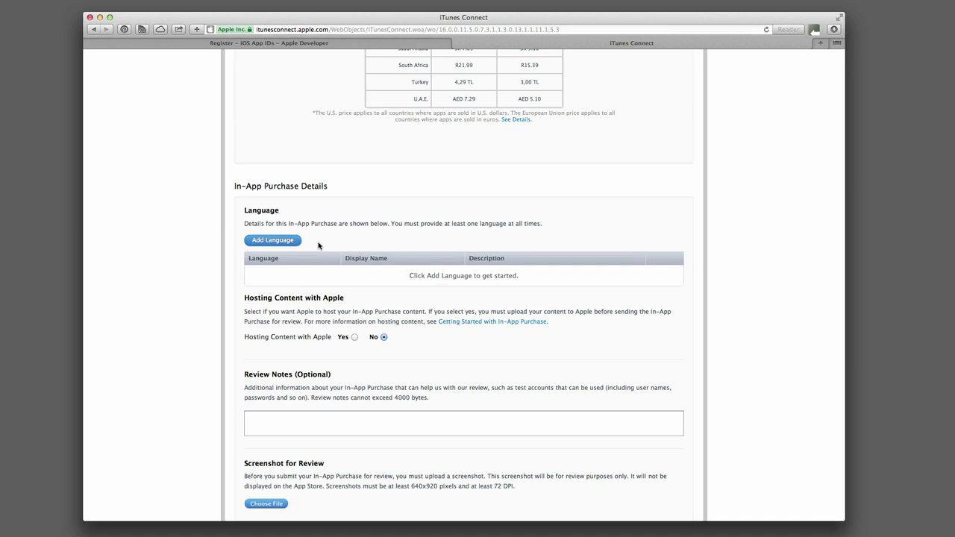
- Add English with display name 'Screencast Test' and description 'This is a super coll product and everyone should have one. Seriously!'
{"action": "left_click", "coordinate": [292, 242]}
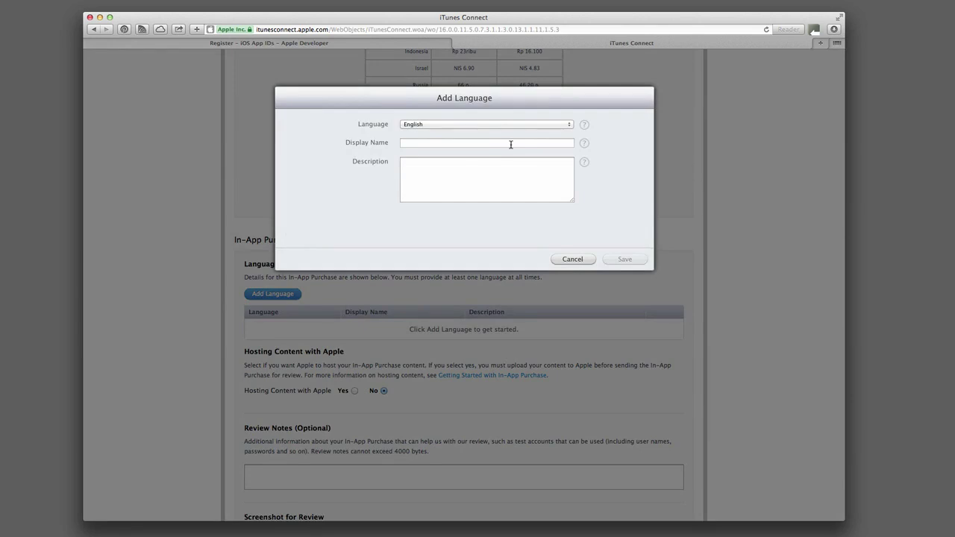
{"action": "left_click", "coordinate": [510, 144]}
{"action": "left_click", "coordinate": [503, 174]}
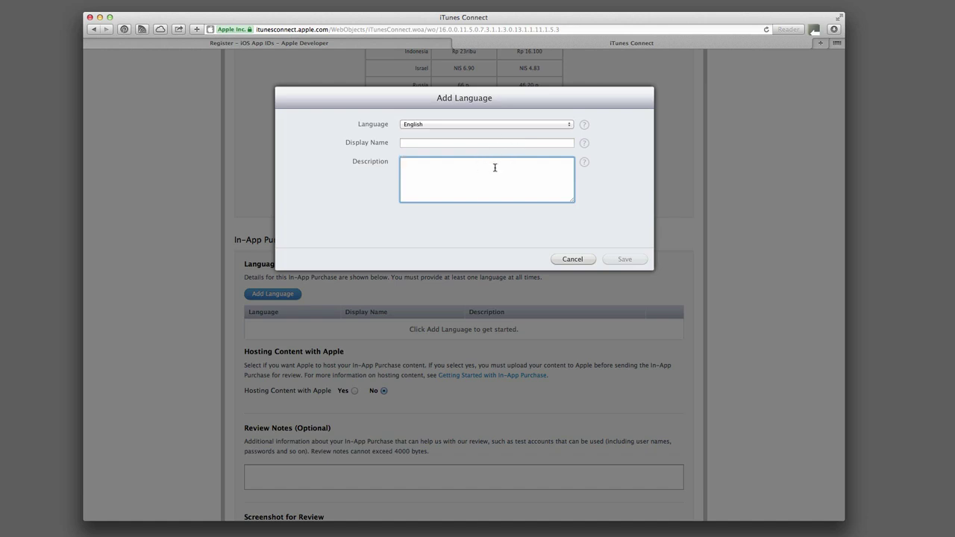
{"action": "left_click", "coordinate": [520, 144]}
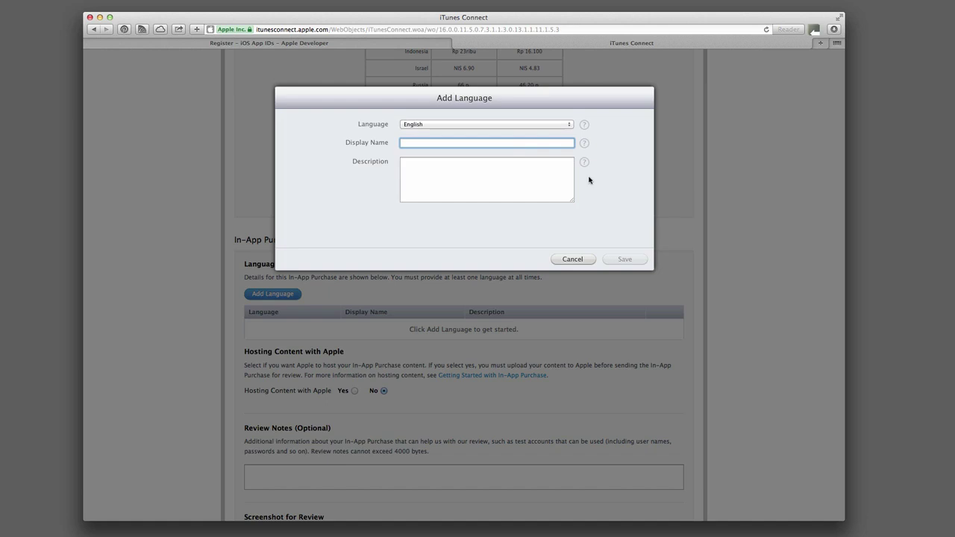
{"action": "type", "text": "Screencast Test"}
{"action": "left_click", "coordinate": [438, 166]}
{"action": "type", "text": "This is a supe"}
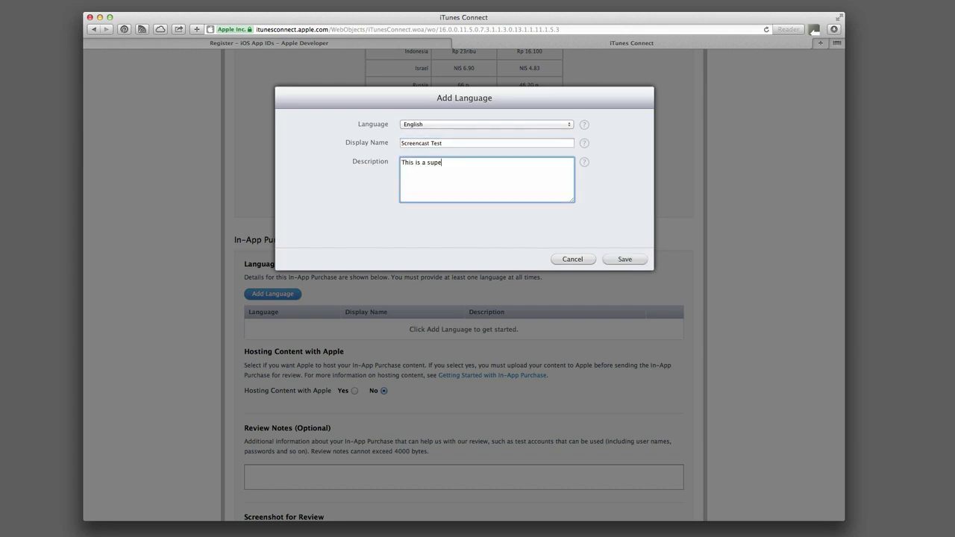
{"action": "type", "text": "r coll product and everyone should have one. Seriously!"}
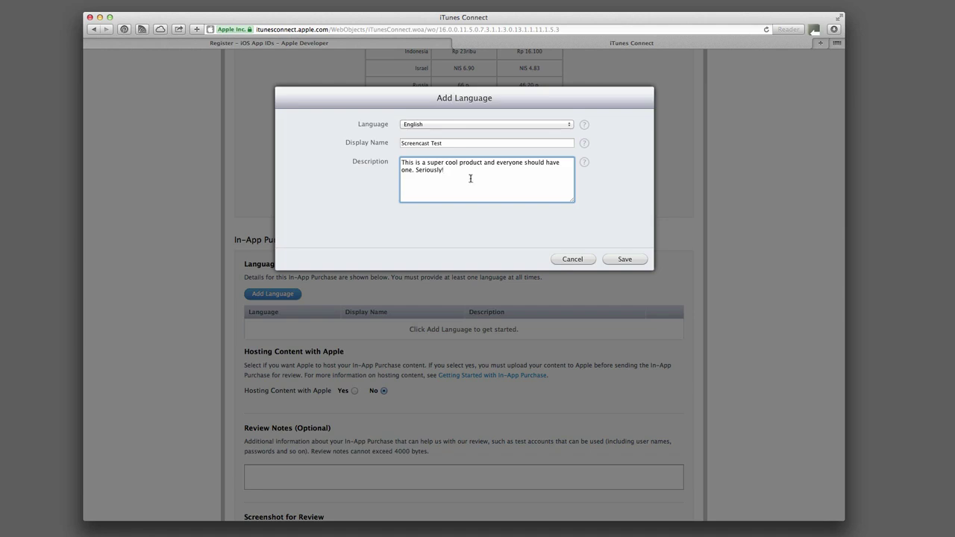
{"action": "left_click", "coordinate": [624, 259]}
{"action": "scroll", "coordinate": [655, 388], "scroll_direction": "down", "scroll_amount": 4}
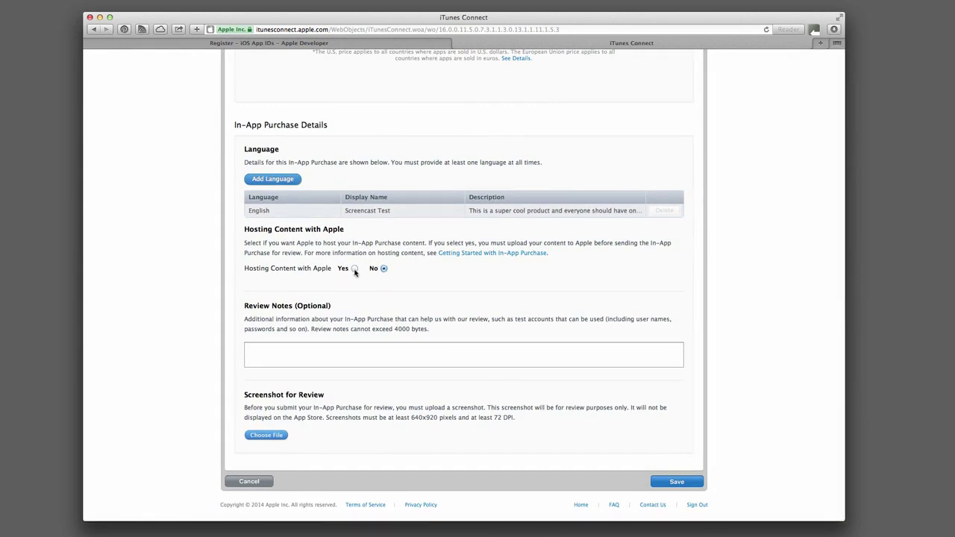
{"action": "left_click", "coordinate": [355, 269]}
{"action": "left_click", "coordinate": [385, 270]}
{"action": "left_click", "coordinate": [368, 352]}
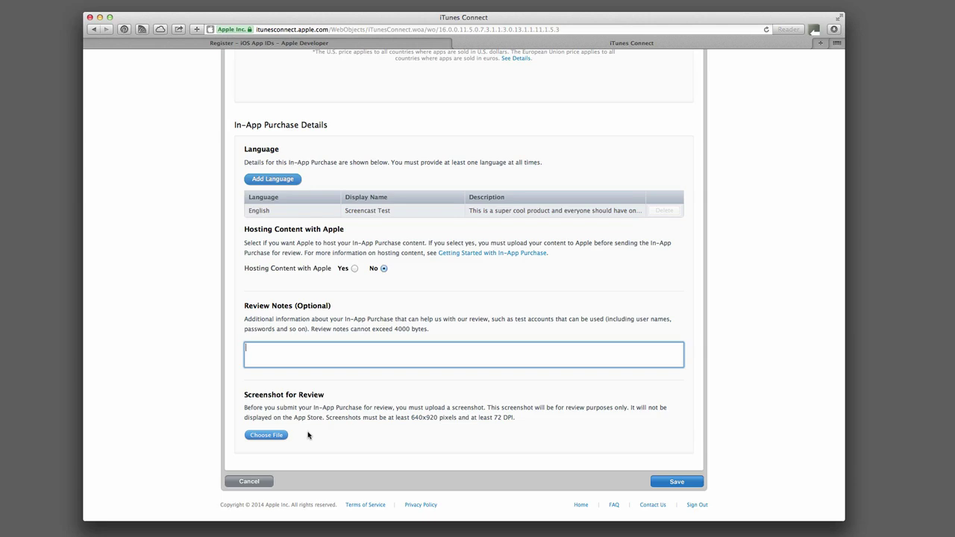
- Open the review screenshot file chooser on the Bike Tour Images folder
{"action": "left_click", "coordinate": [281, 436]}
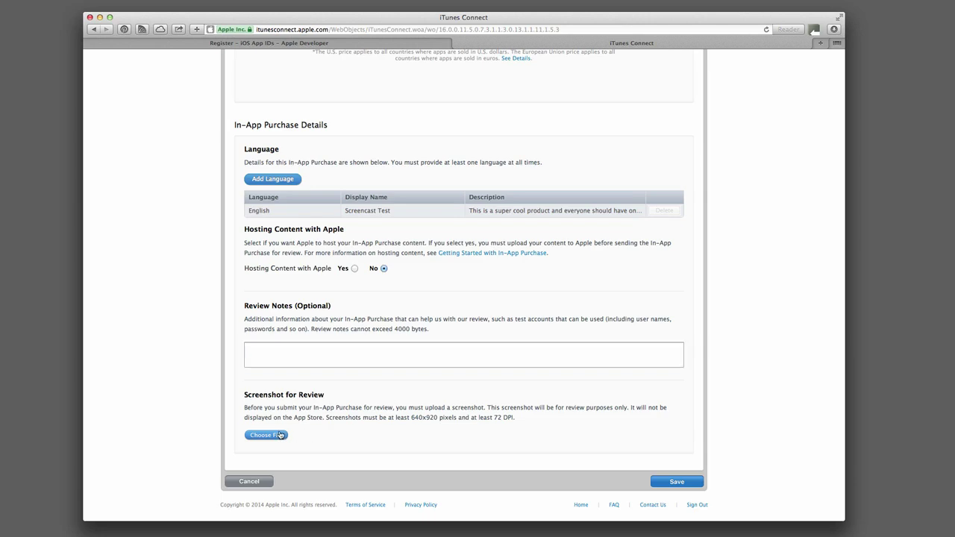
{"action": "left_click", "coordinate": [456, 75]}
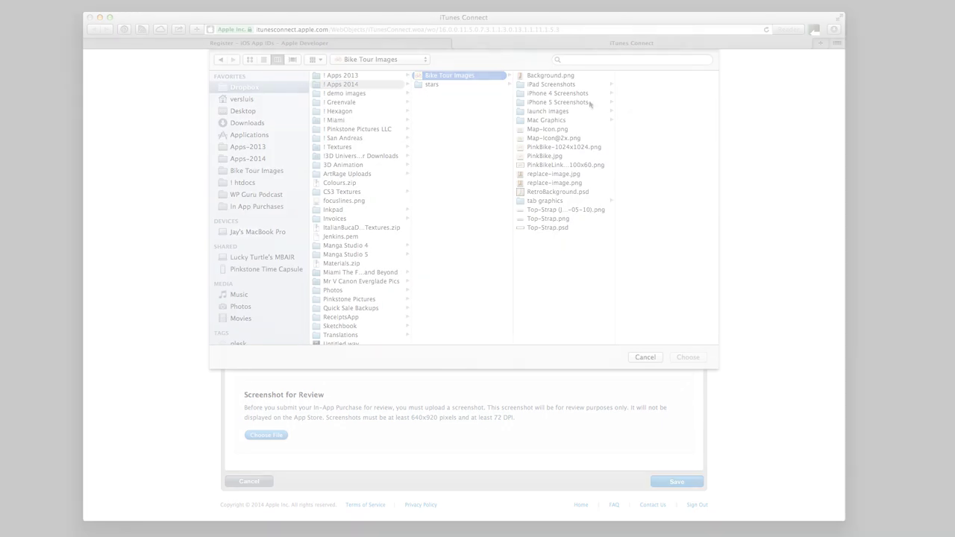